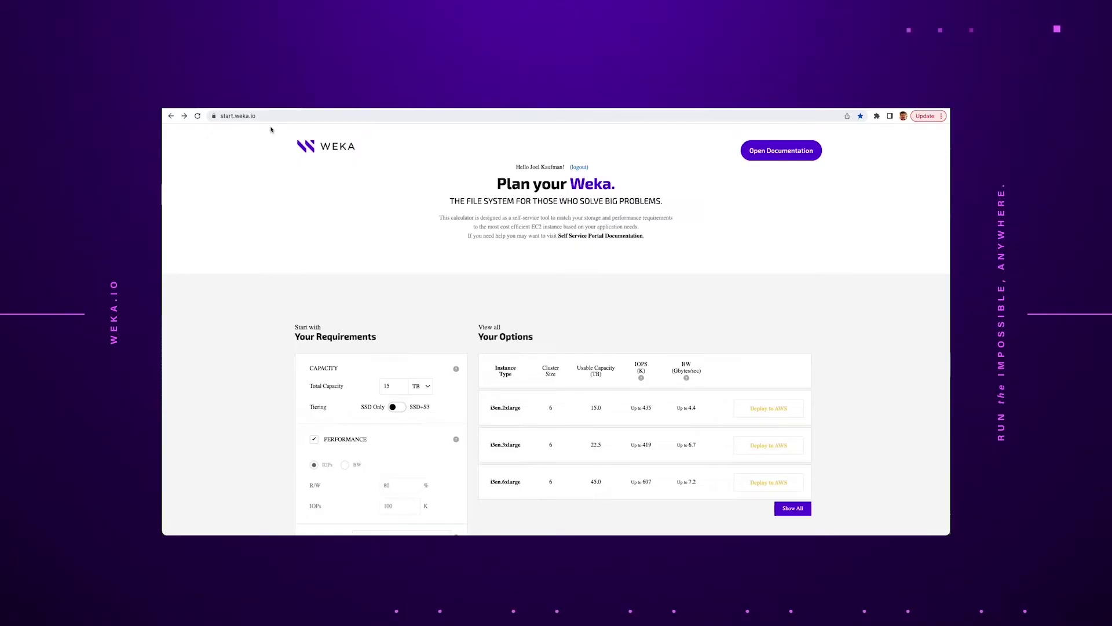
# Highlight the start.weka.io portal address and scroll down to the Your Options table
pyautogui.click(266, 117)
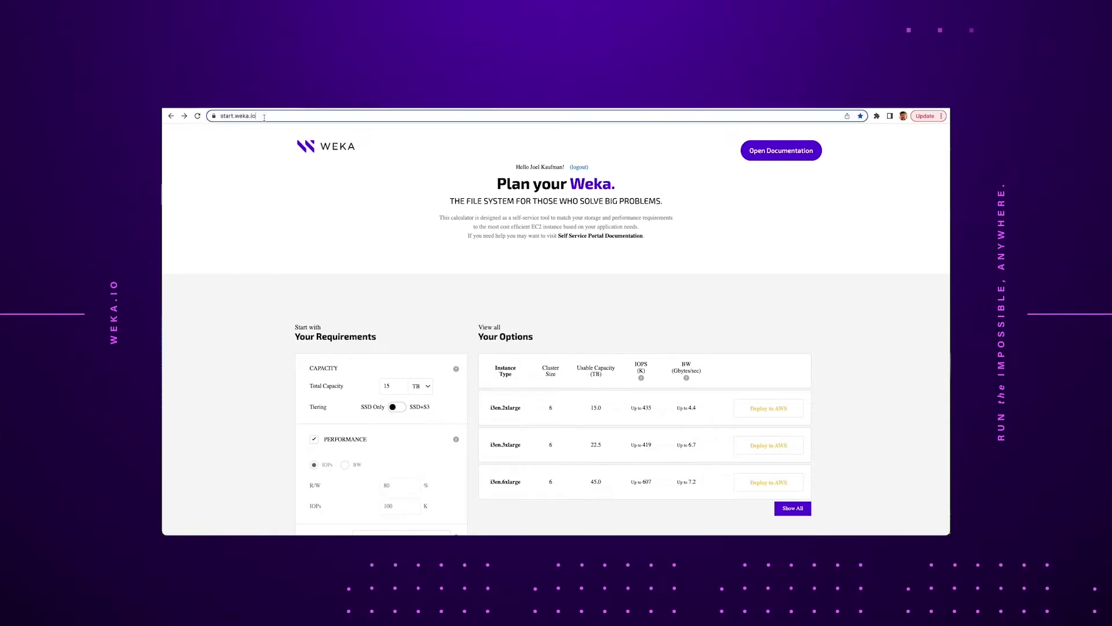
pyautogui.moveTo(251, 116); pyautogui.dragTo(216, 116)
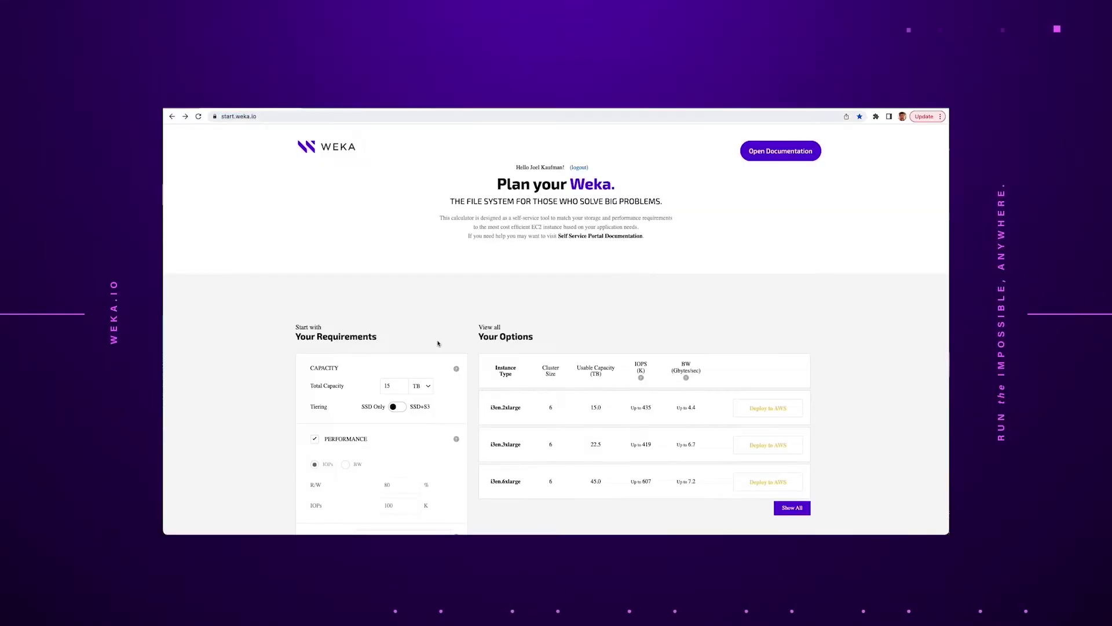
pyautogui.scroll(-3, 438, 343)
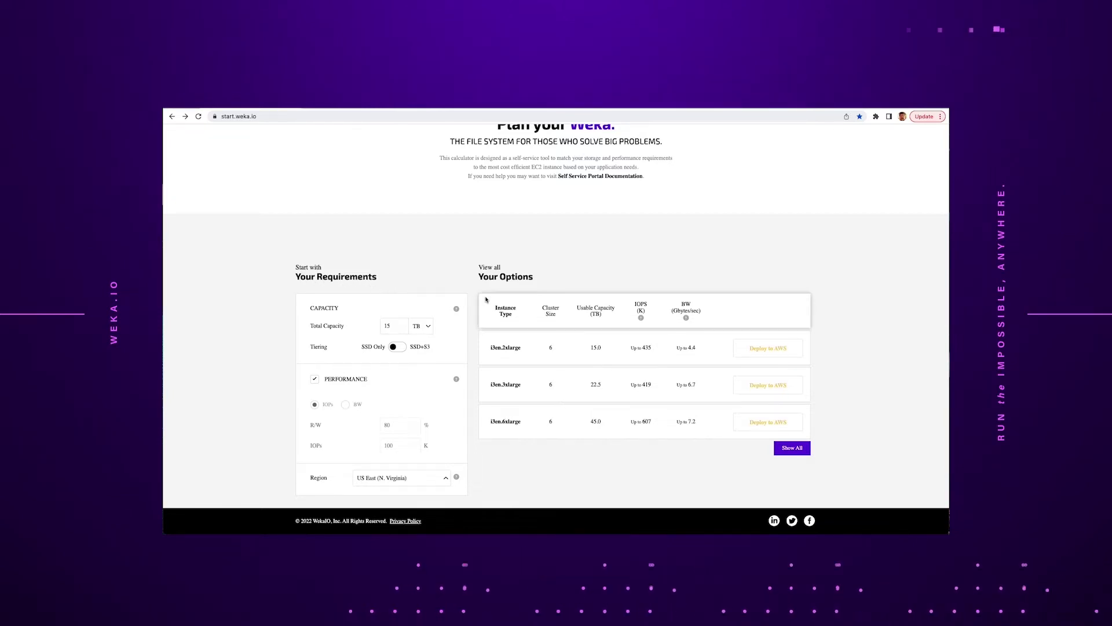
# Show all options, adding i3en.12xlarge (90.0 TB) and i3en.24xlarge (180.0 TB) to the table
pyautogui.click(789, 450)
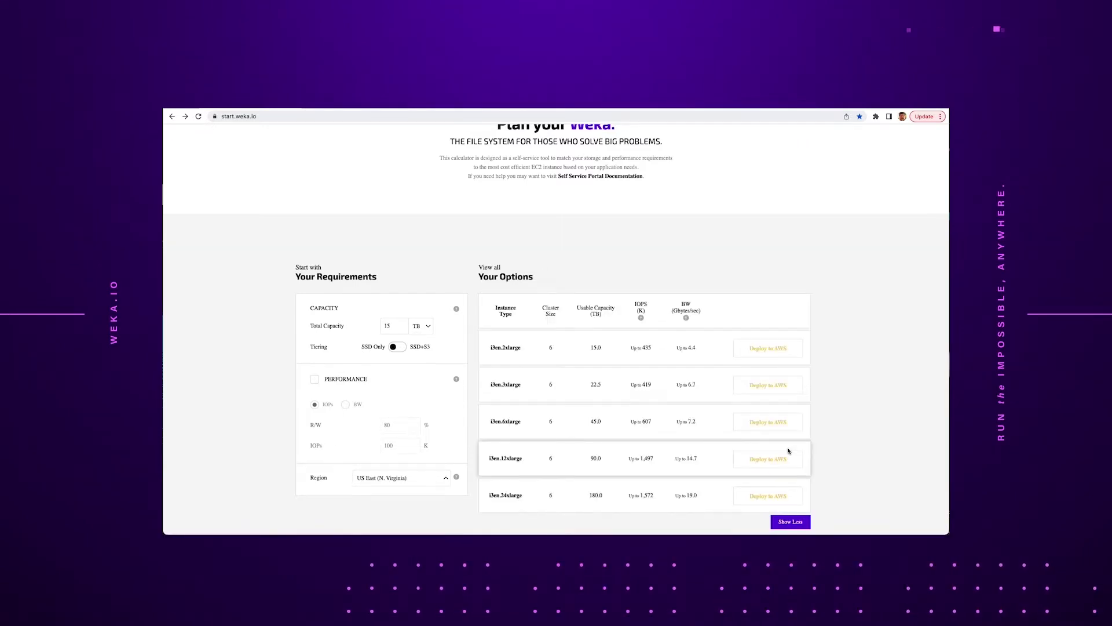
pyautogui.scroll(-2, 789, 450)
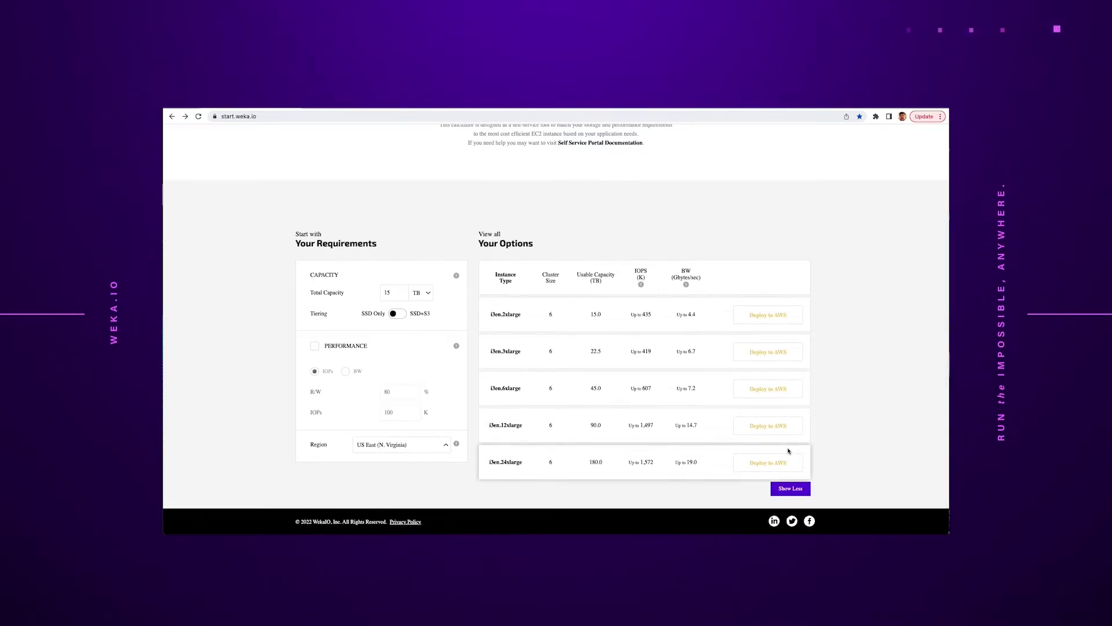
pyautogui.scroll(1, 789, 451)
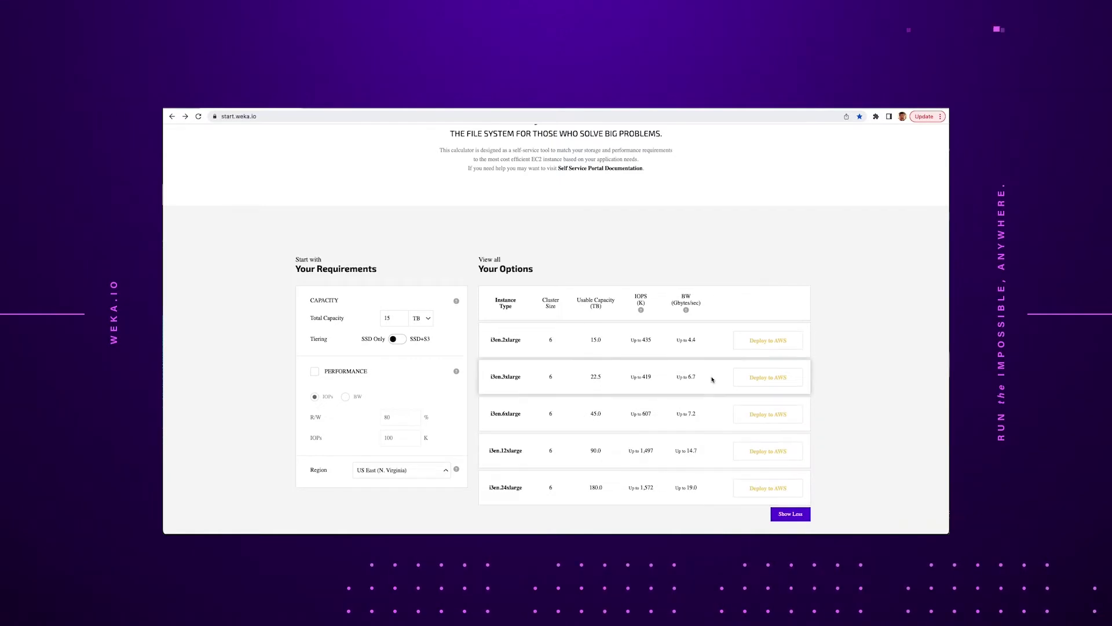
# Deploy the chosen instance option to AWS, reaching CloudFormation's Quick create stack page
pyautogui.click(760, 344)
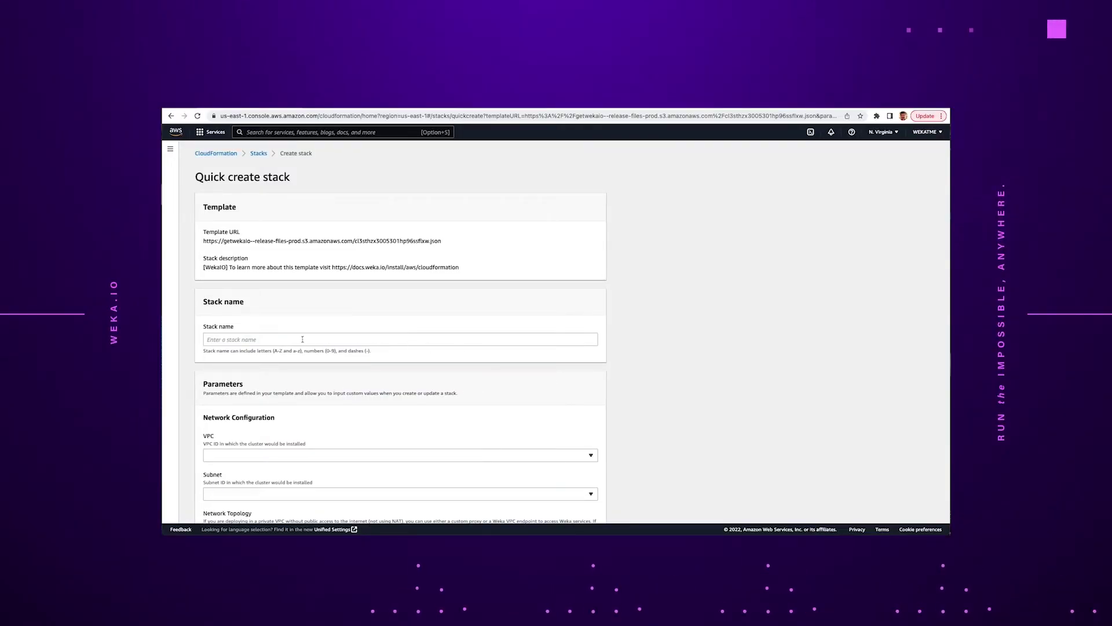
# Enter awsdeploydemo as the stack name
pyautogui.click(298, 340)
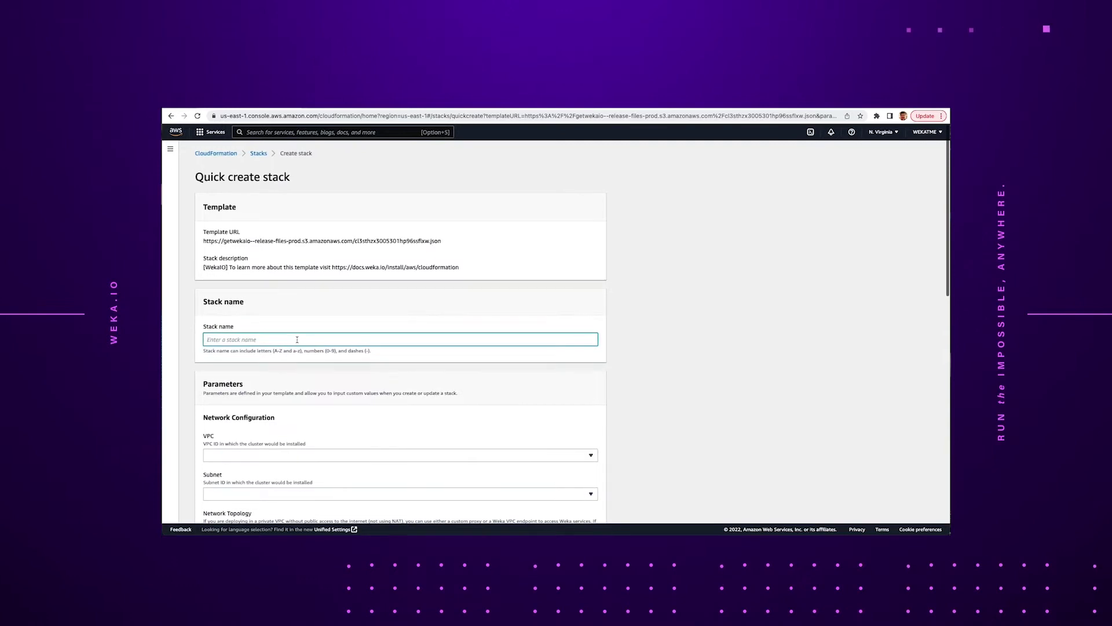
pyautogui.write('awsdeploydemo')
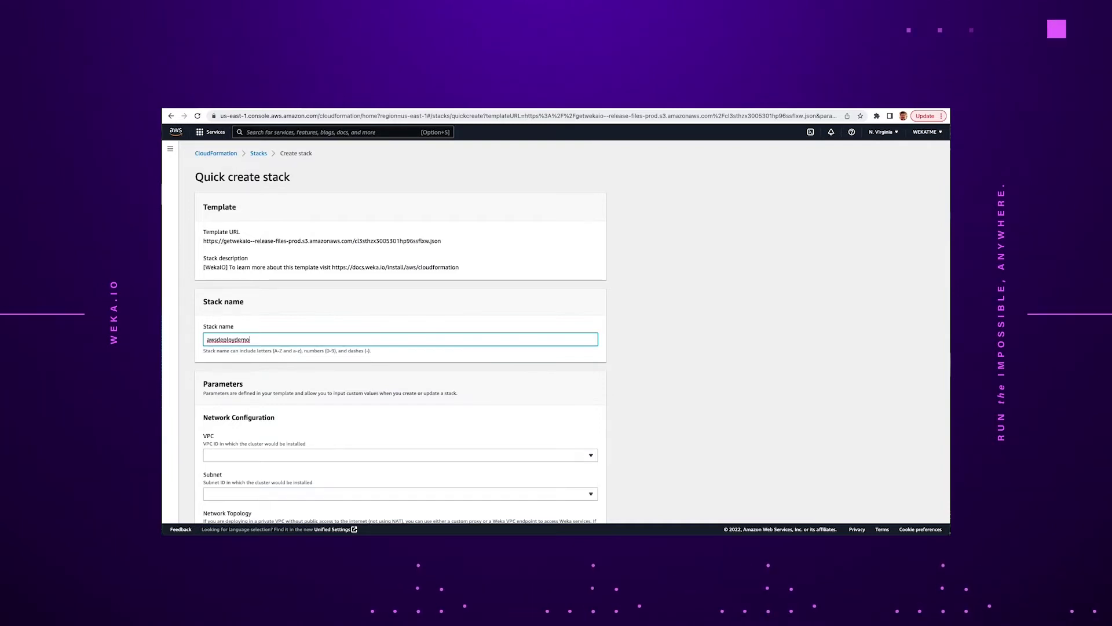
pyautogui.scroll(-3, 399, 330)
pyautogui.scroll(-3, 259, 319)
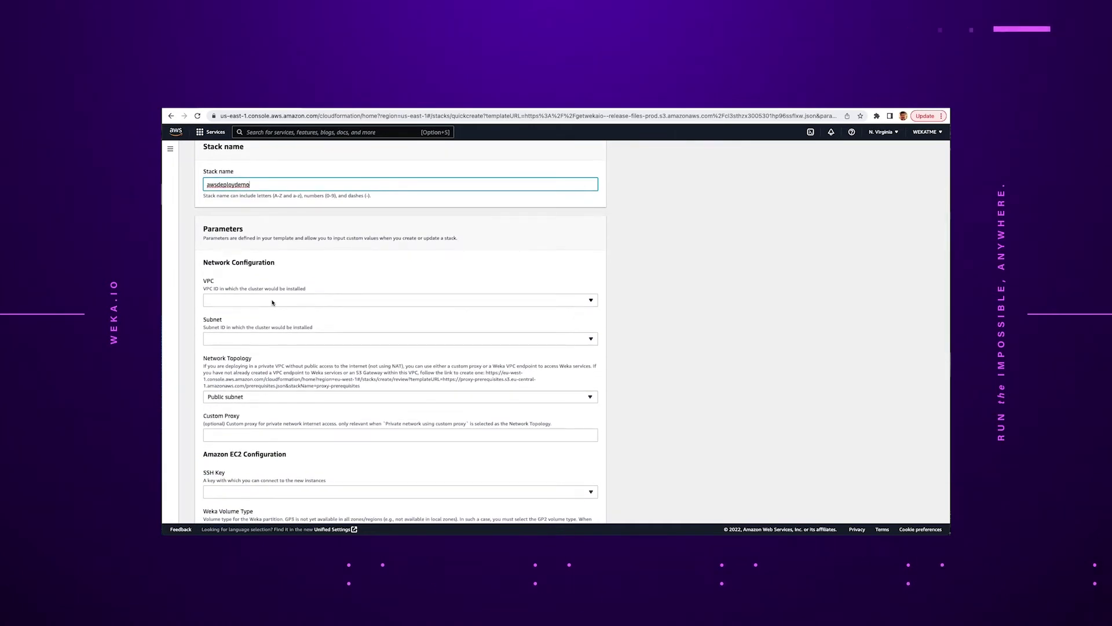
# Set the VPC to vpc-0d99d523cdda93f21 and the subnet to subnet-05c60b90c12afbff6
pyautogui.click(273, 301)
pyautogui.click(269, 326)
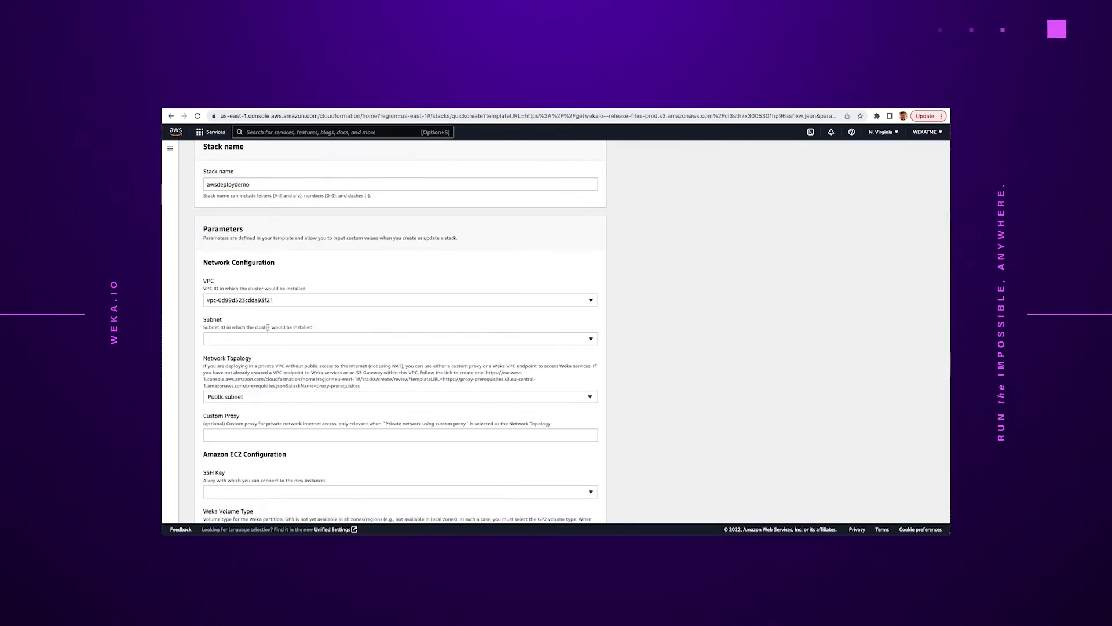
pyautogui.click(287, 342)
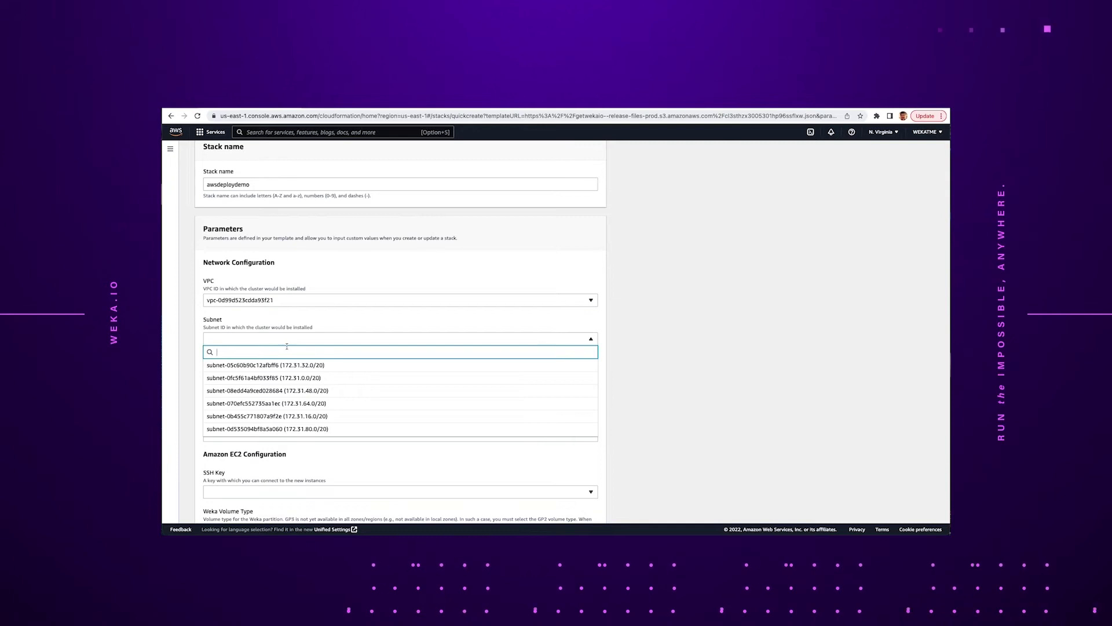
pyautogui.click(288, 365)
pyautogui.scroll(-2, 288, 365)
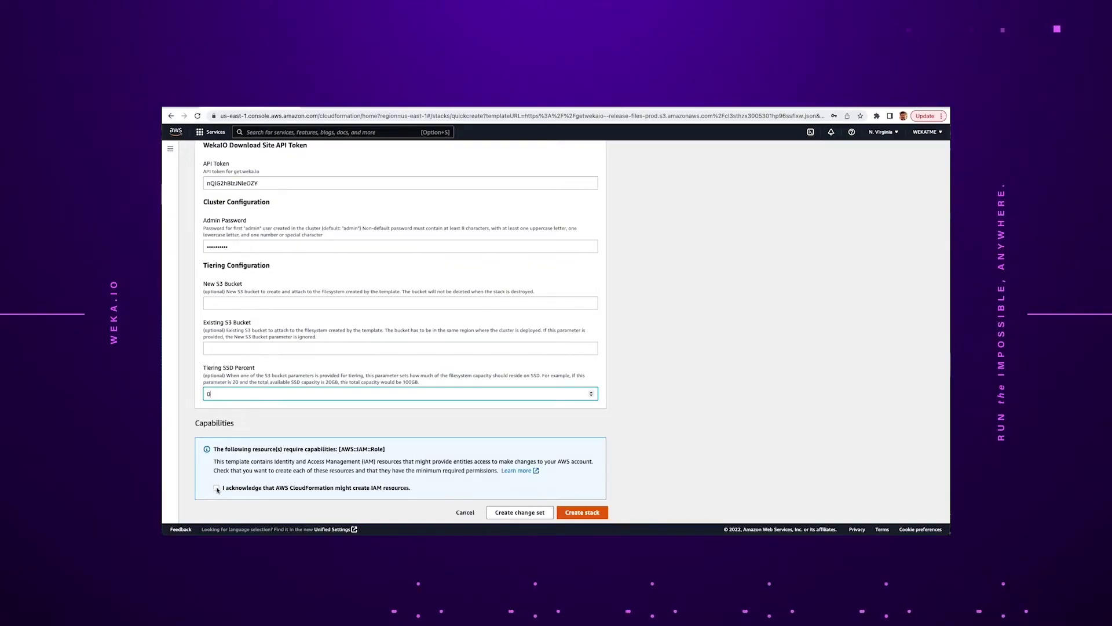
# Acknowledge IAM resource creation and create the awsdeploydemo stack
pyautogui.click(217, 489)
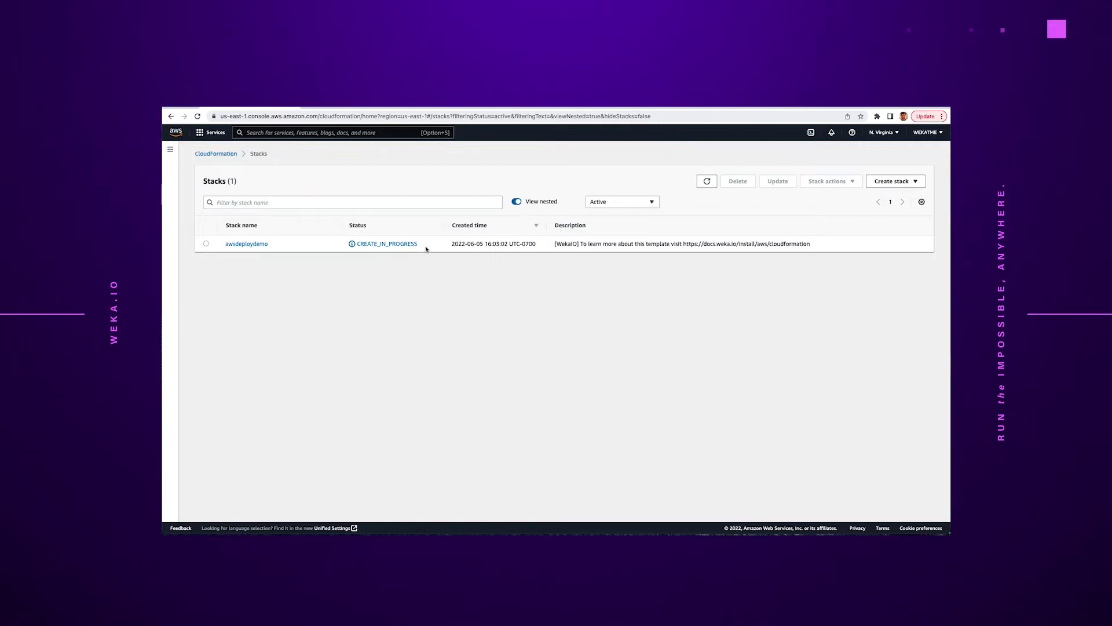
# Open the awsdeploydemo stack, review its creation events, then list its resources
pyautogui.moveTo(426, 248); pyautogui.dragTo(363, 242)
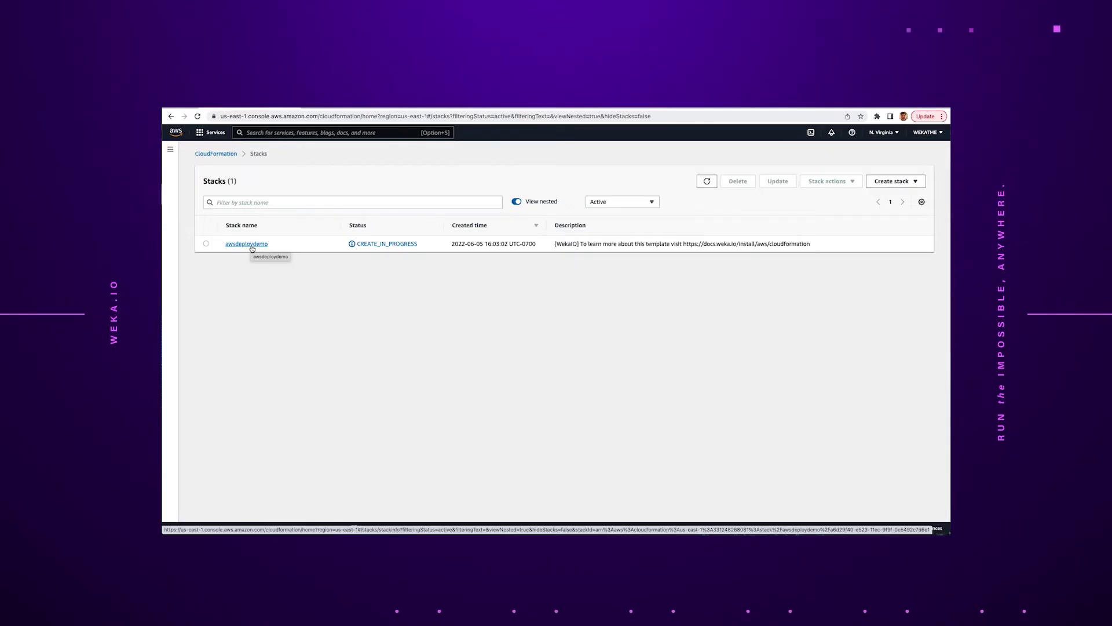
pyautogui.click(252, 246)
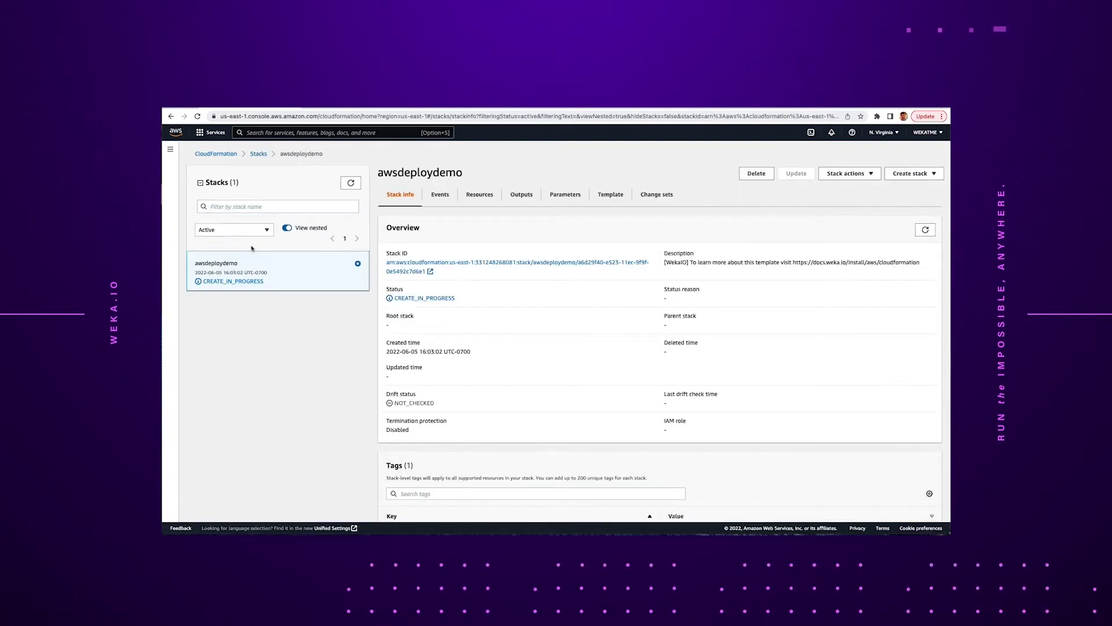
pyautogui.click(436, 196)
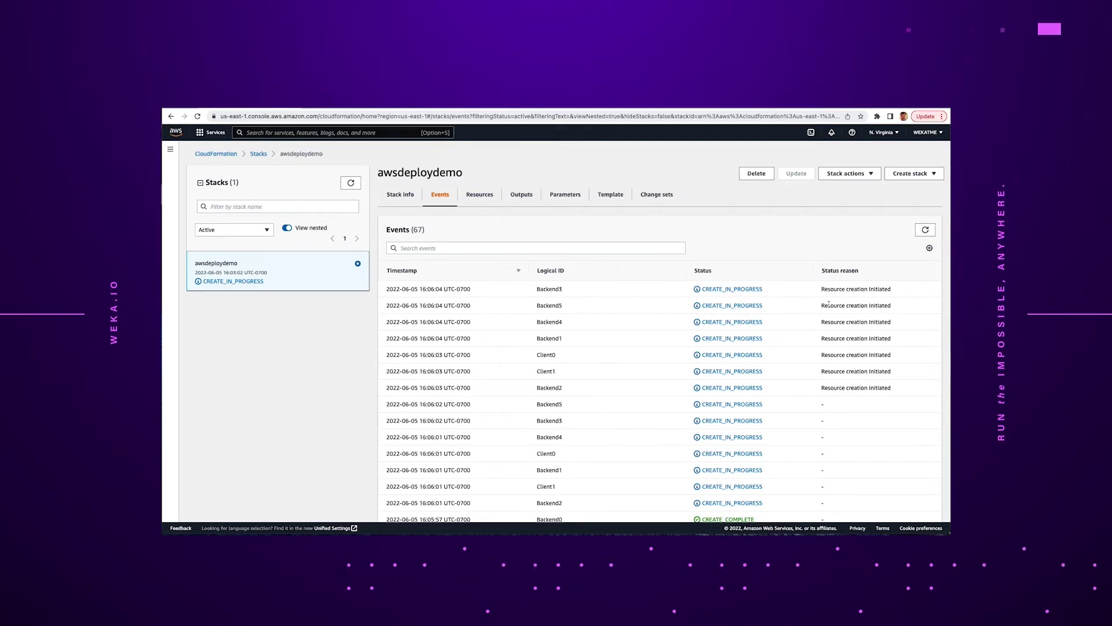
pyautogui.scroll(-3, 828, 304)
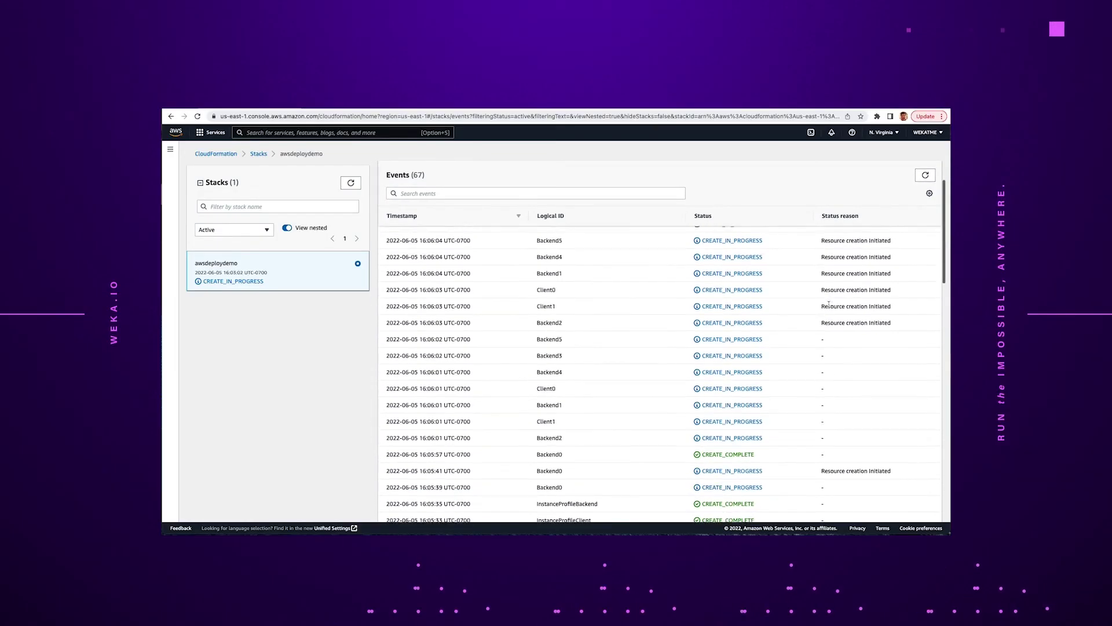
pyautogui.scroll(3, 754, 278)
pyautogui.click(480, 196)
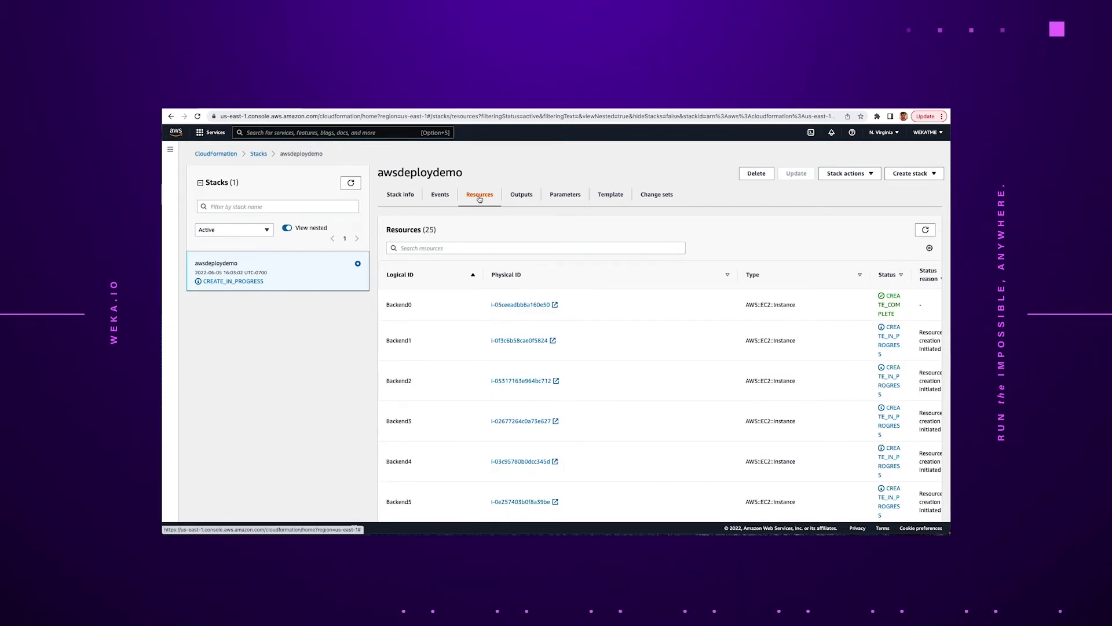
# Open Backend0's EC2 instance i-05ceeadbb6a160e50 and view its details summary
pyautogui.click(555, 305)
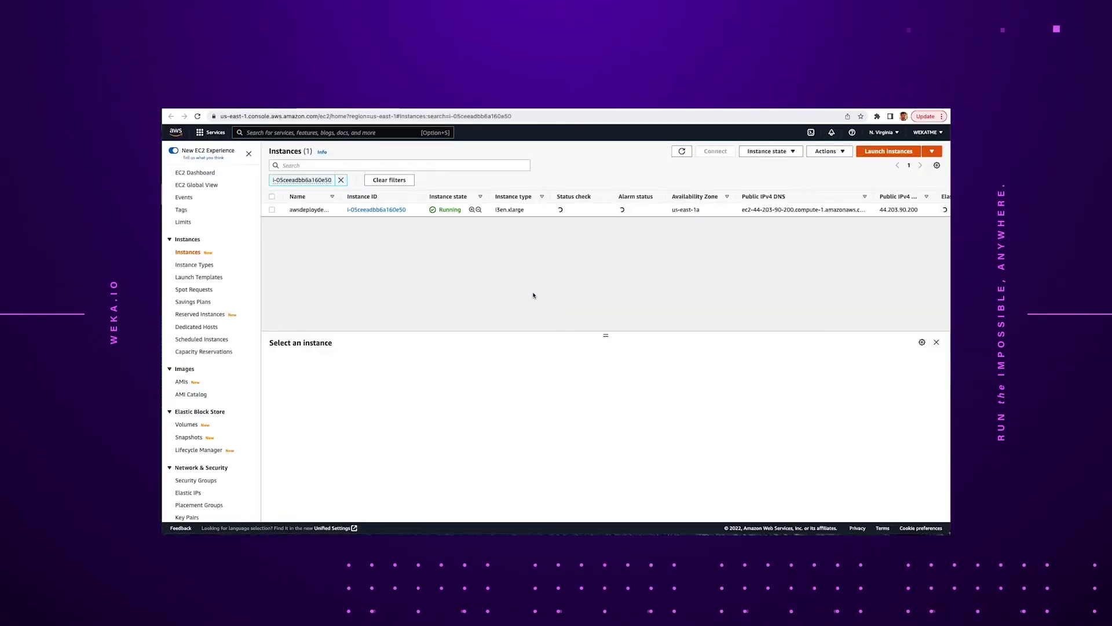
pyautogui.click(380, 210)
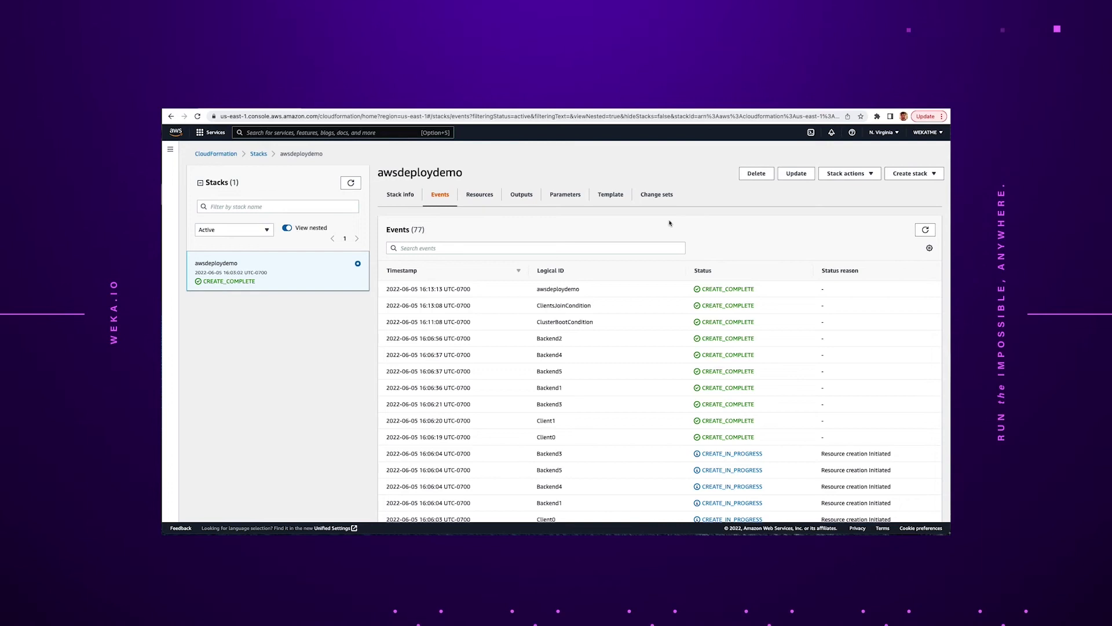
# Open the stack's UI0 output address 44.203.90.200:14000 in a new tab and switch to it
pyautogui.click(517, 195)
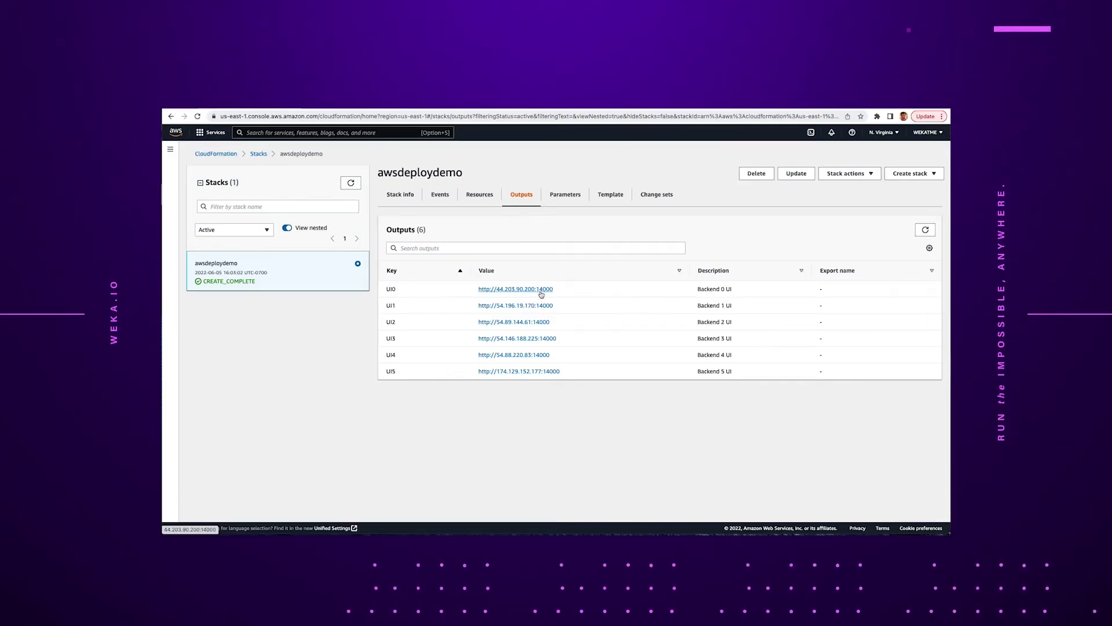
pyautogui.rightClick(541, 292)
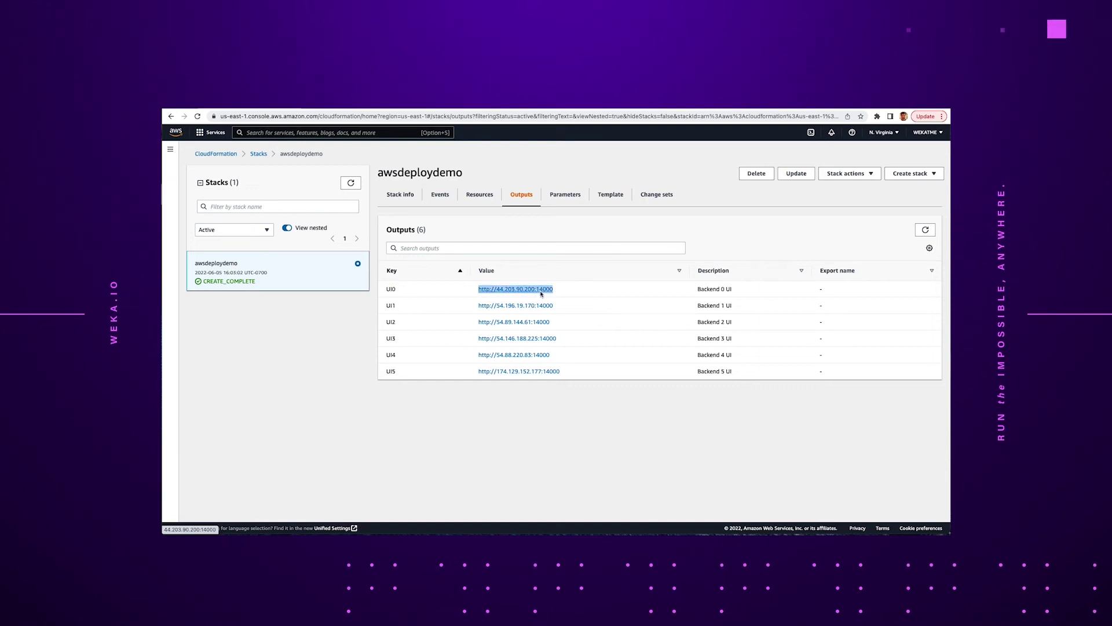
pyautogui.click(551, 296)
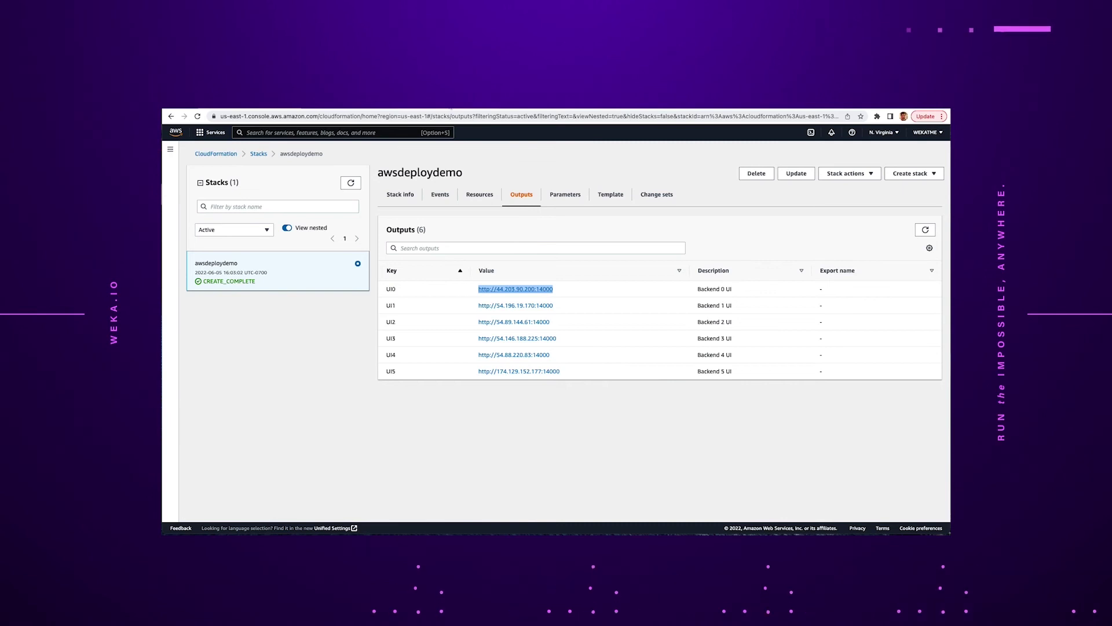
pyautogui.click(451, 108)
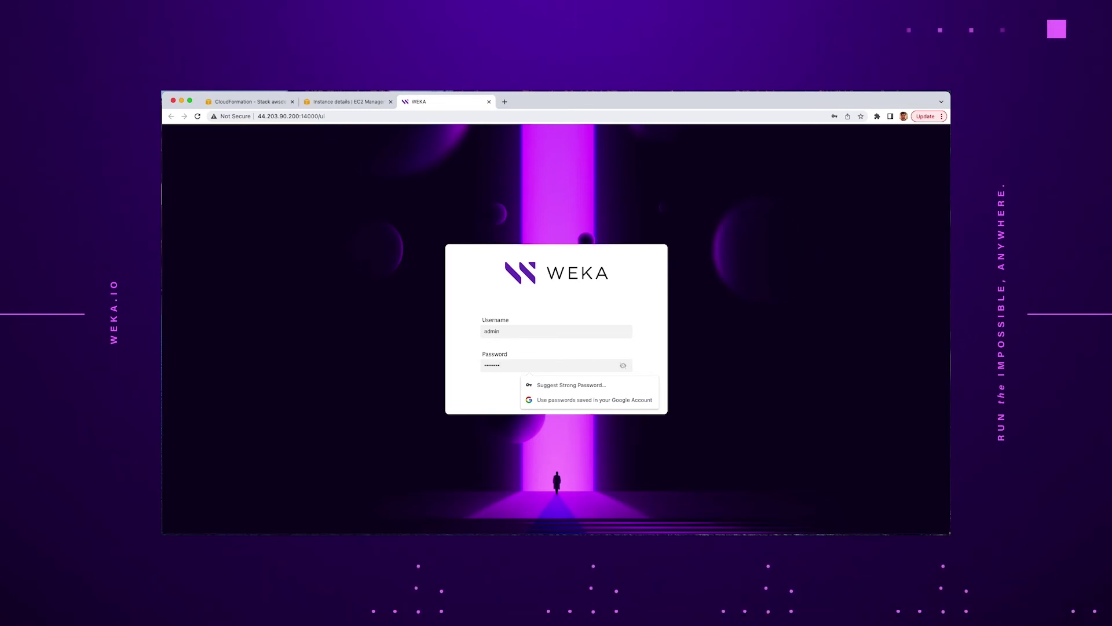
# Sign in to the WEKA web UI with the cluster credentials and decline saving the password
pyautogui.press('Return')
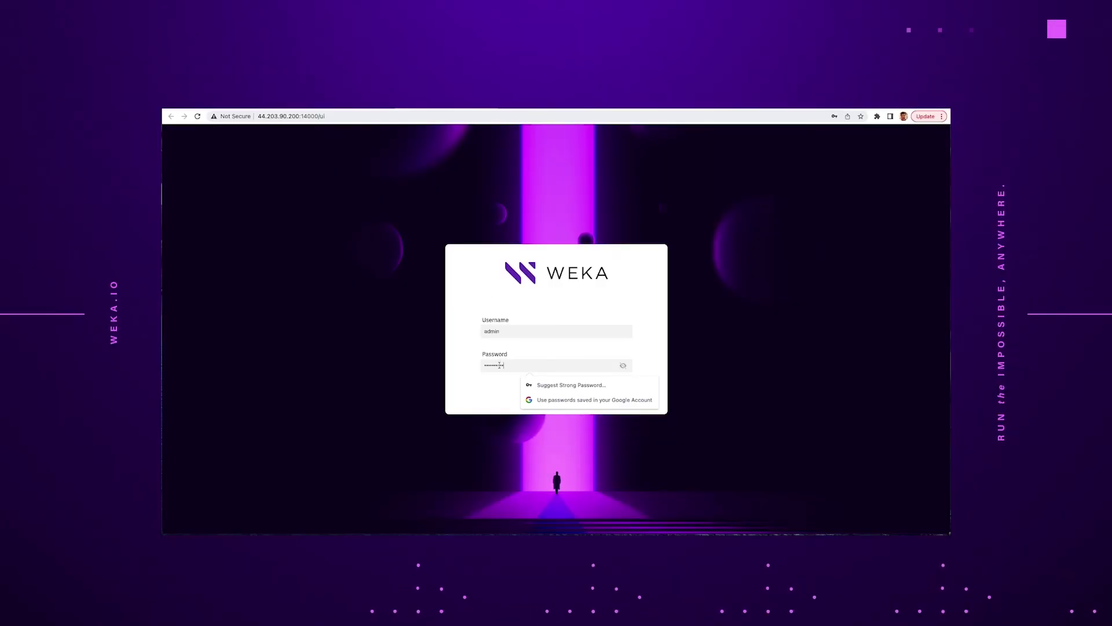
pyautogui.press('Return')
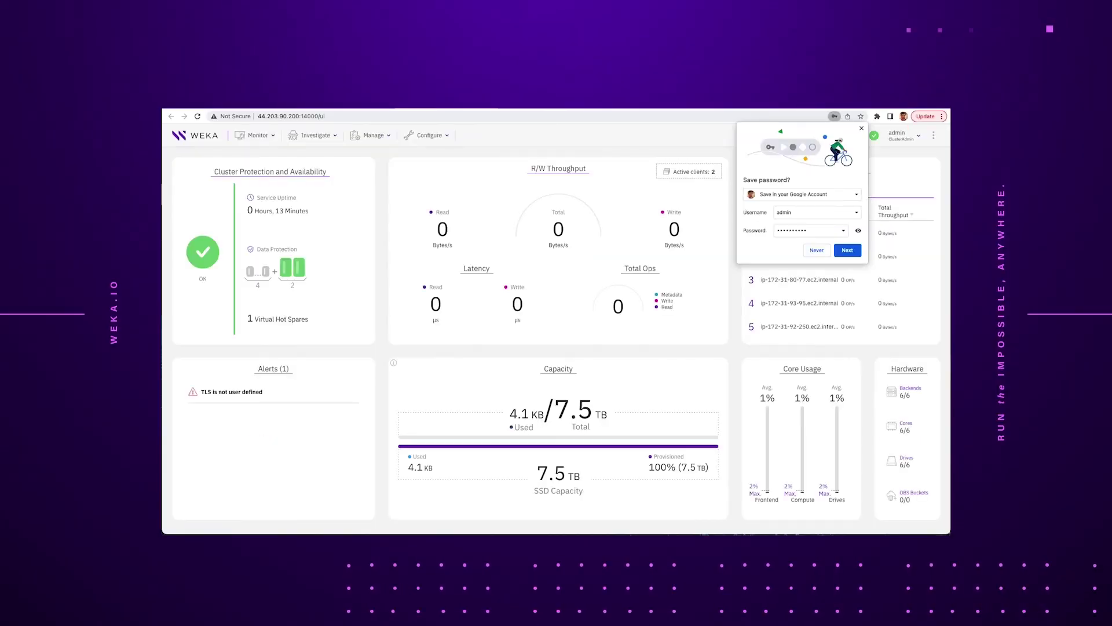
pyautogui.click(817, 251)
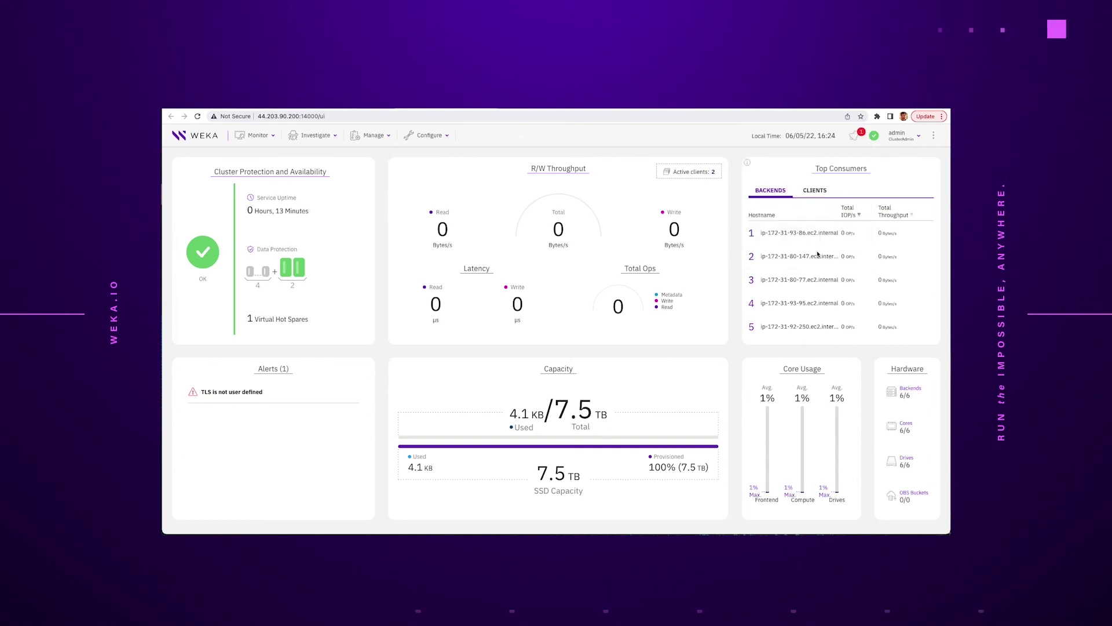